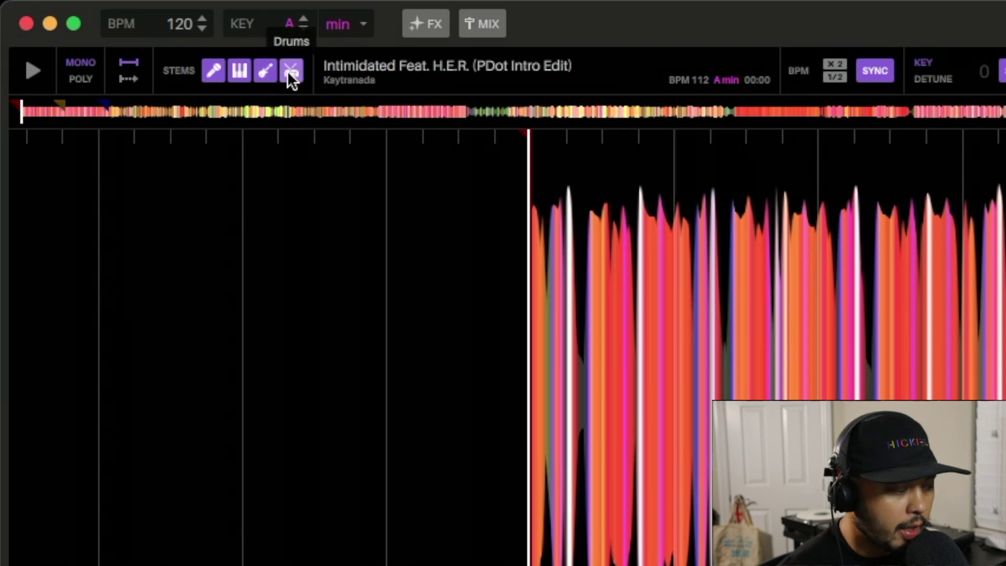
- Mute the drums stem of the loaded Intimidated track
click(287, 70)
- Toggle the Vocal, Melody, Bass and Drums stems in turn, ending with all four on
click(248, 67)
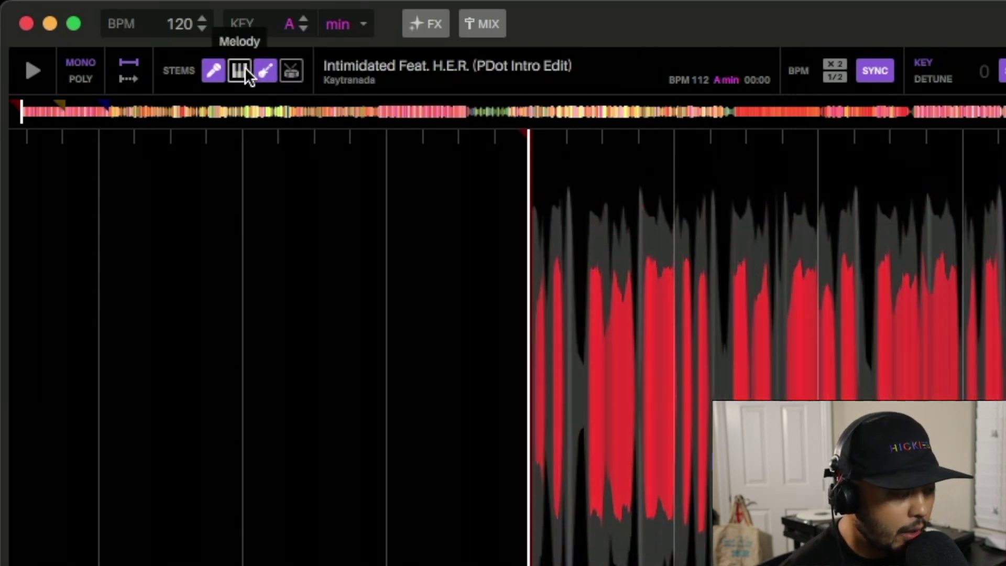
click(213, 68)
click(241, 71)
click(265, 71)
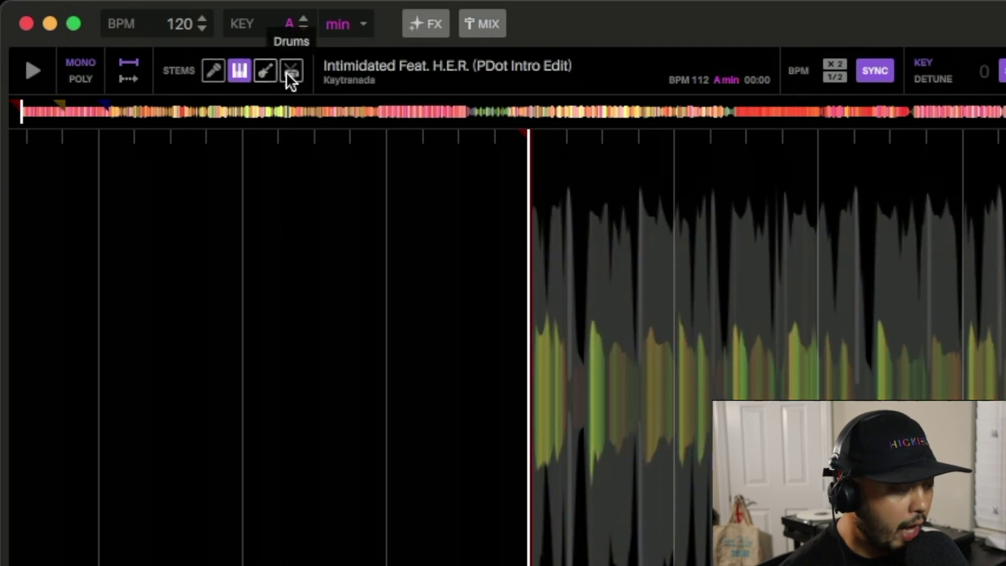
click(287, 71)
click(266, 71)
click(211, 70)
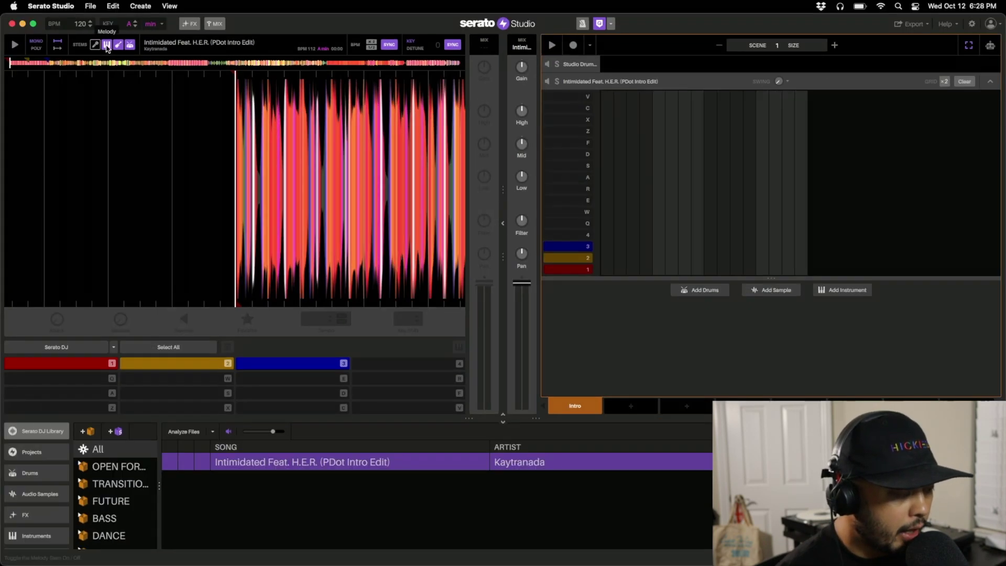
- Play from cue 1 with melody and bass muted, then restore bass, melody and vocal and stop
click(107, 45)
click(118, 45)
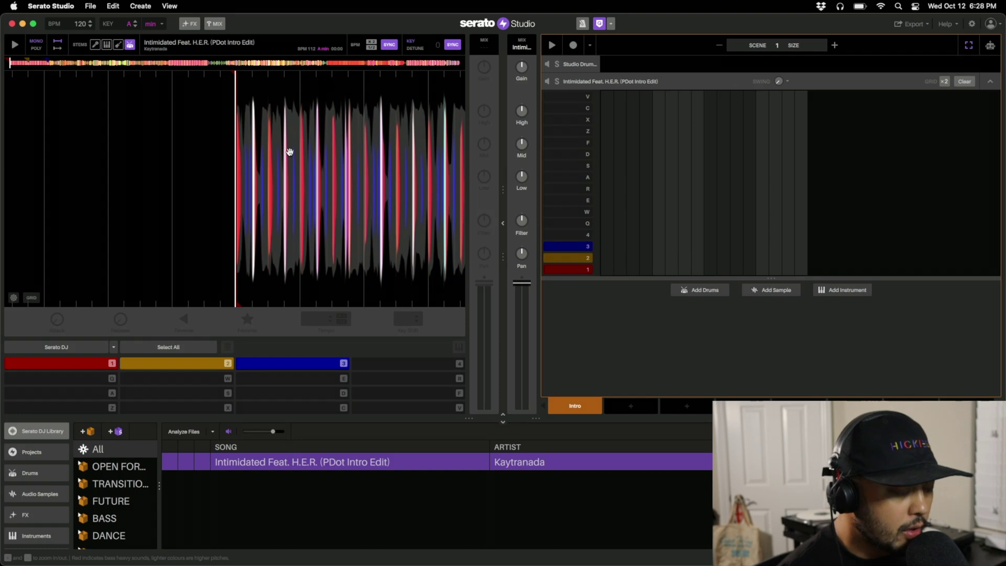
key(1)
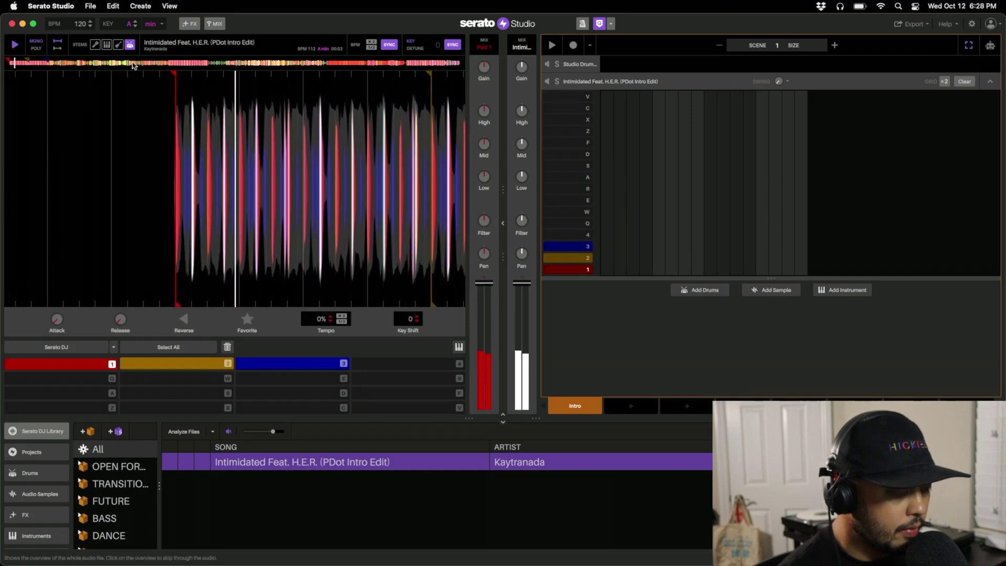
click(118, 45)
click(106, 46)
click(97, 46)
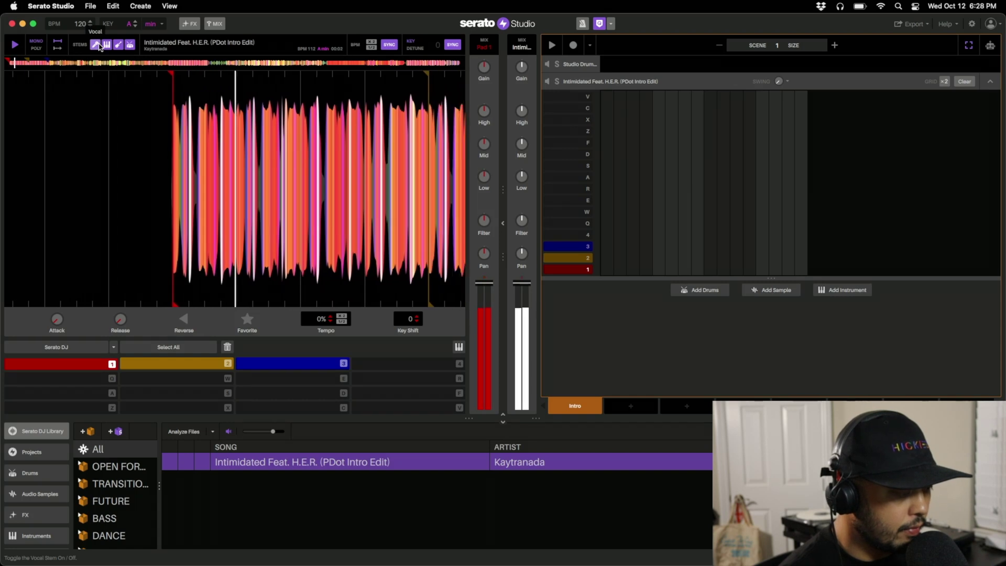
key(space)
- Mute vocal, melody and drums while replaying from cues 1 and 3, briefly testing the melody stem
click(96, 45)
click(106, 46)
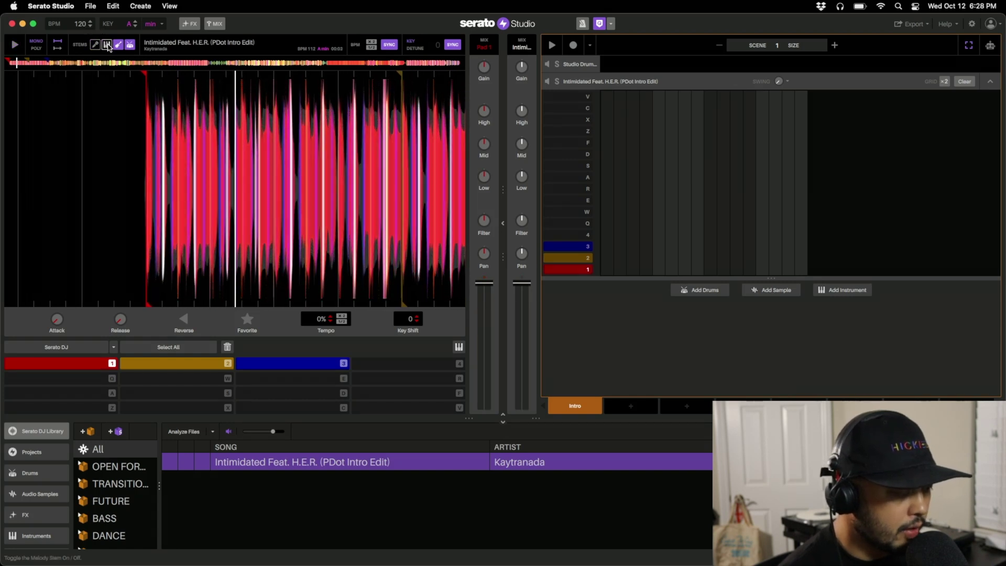
key(space)
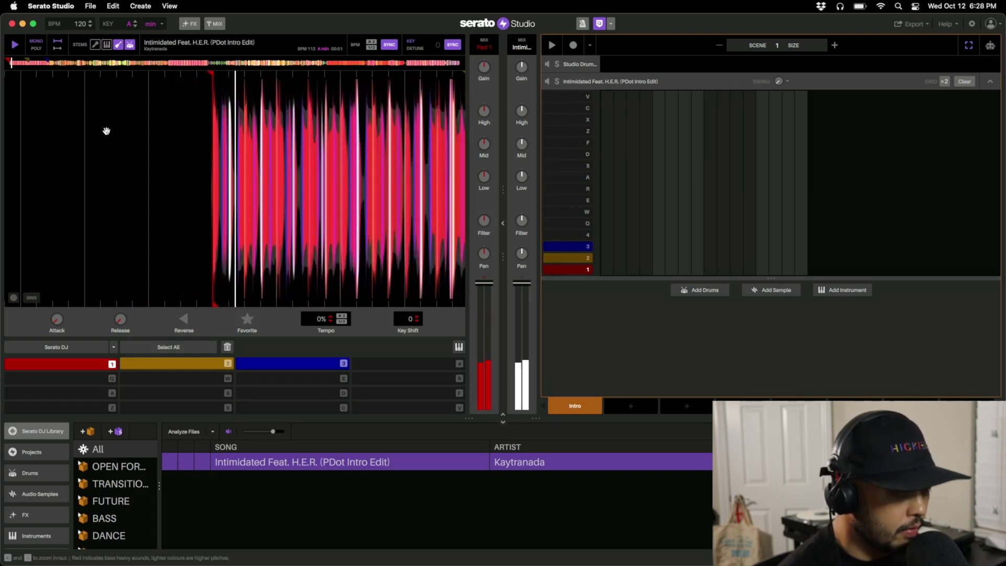
click(130, 44)
key(space)
key(1)
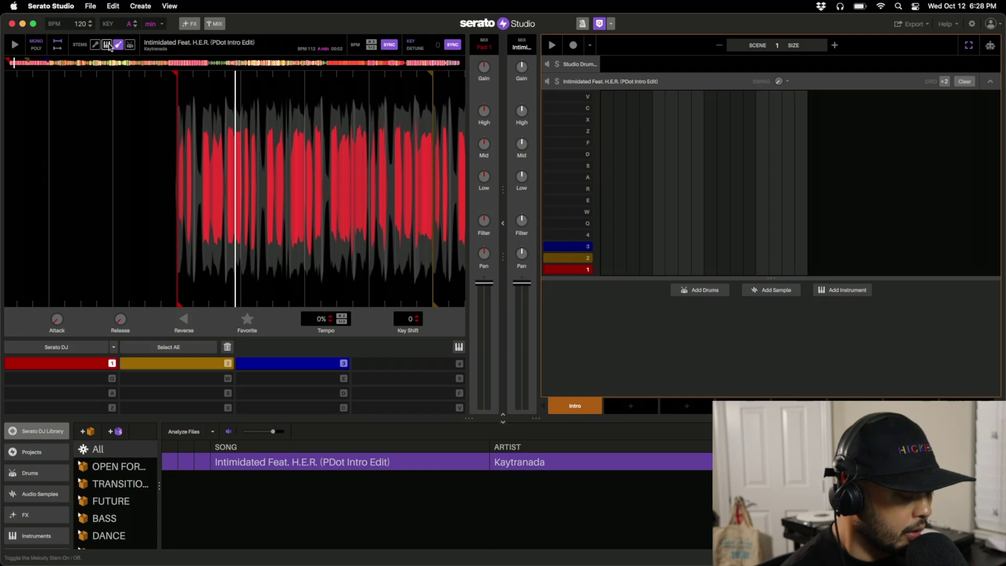
key(3)
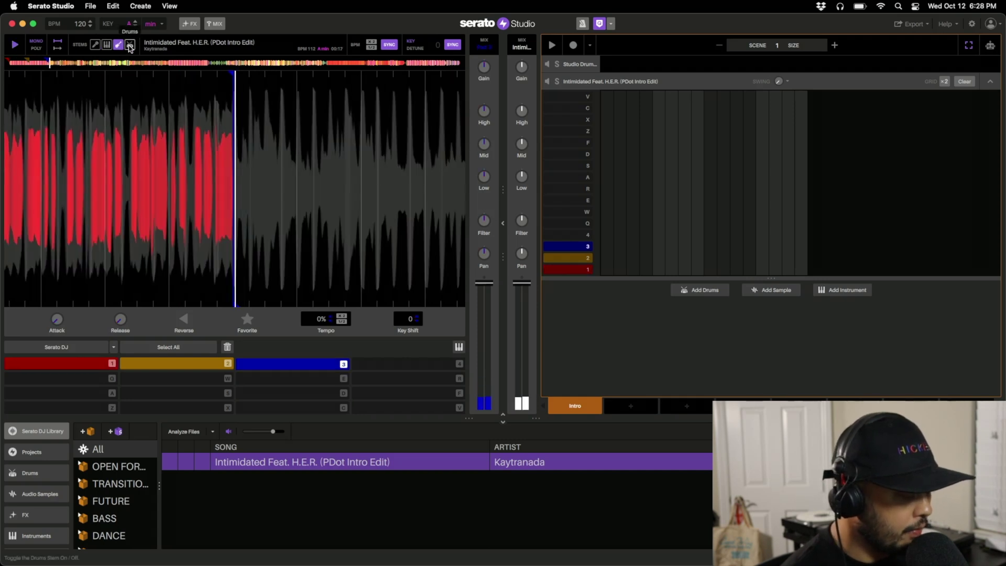
click(106, 47)
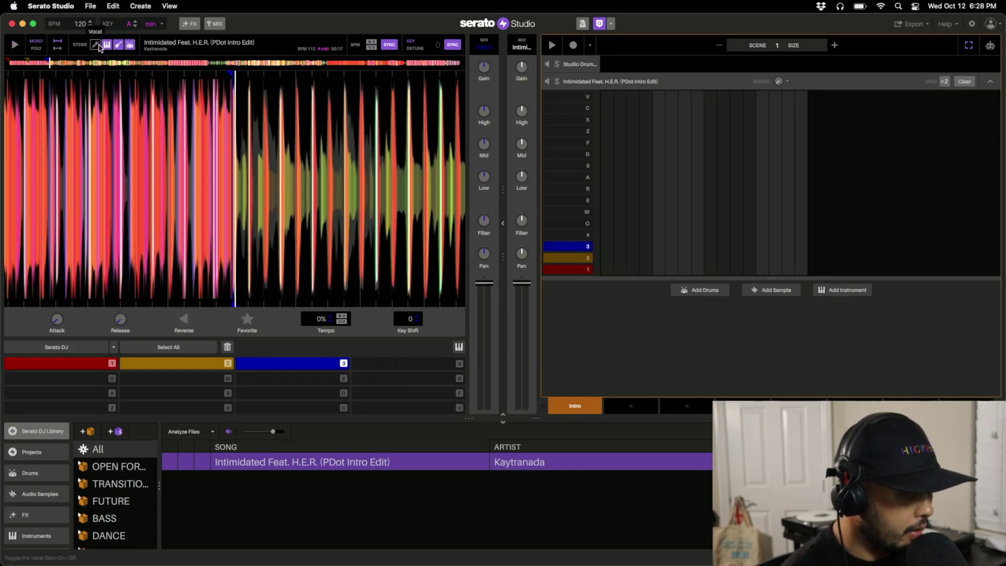
click(107, 47)
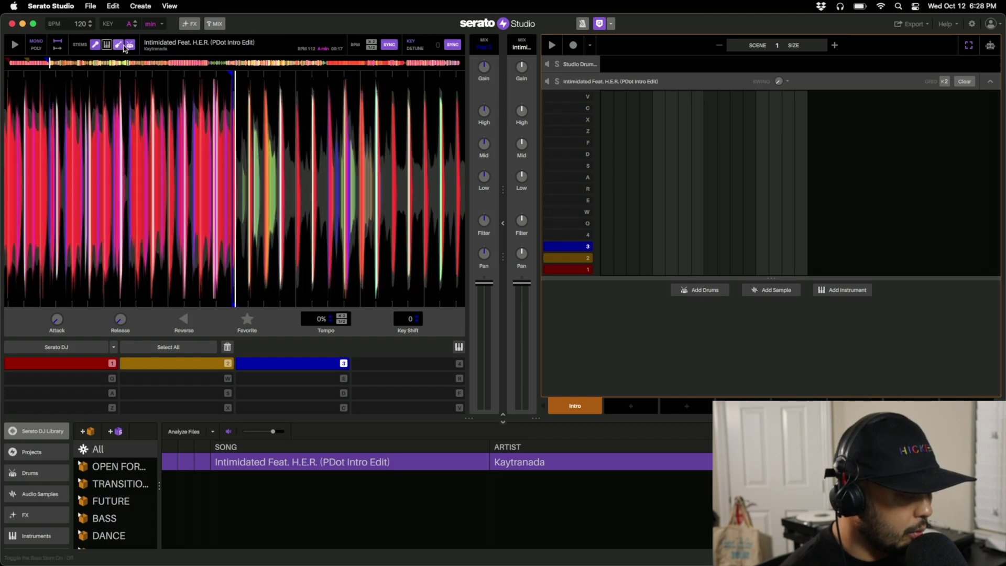
- Replay from cues 1 and 3, mute the bass stem to compare, then switch melody back on
key(1)
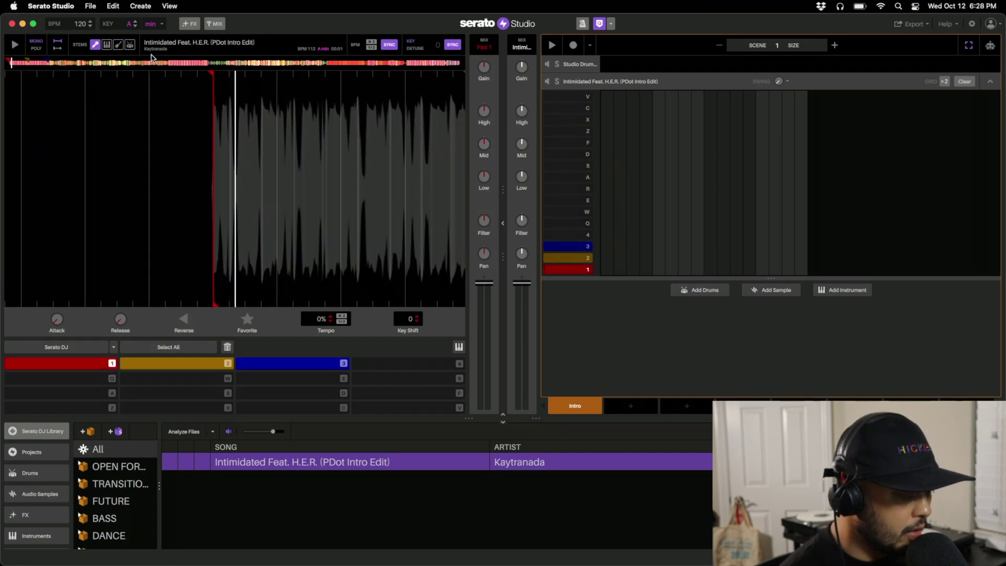
key(3)
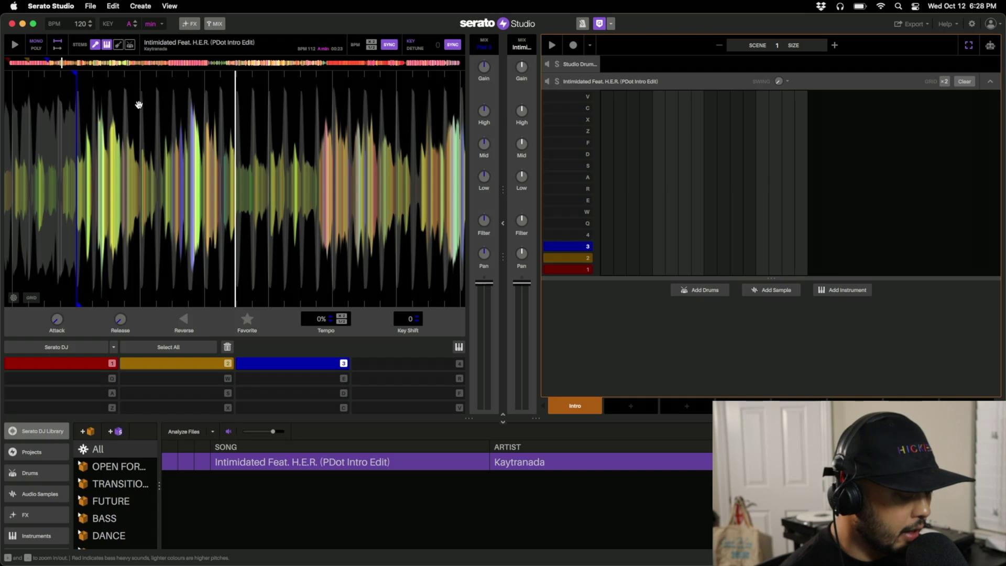
key(3)
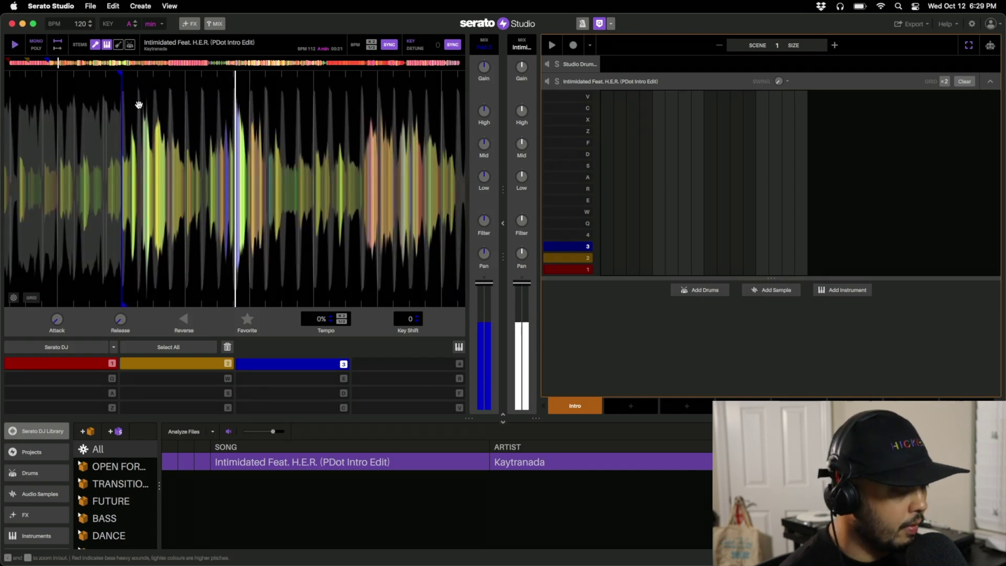
key(space)
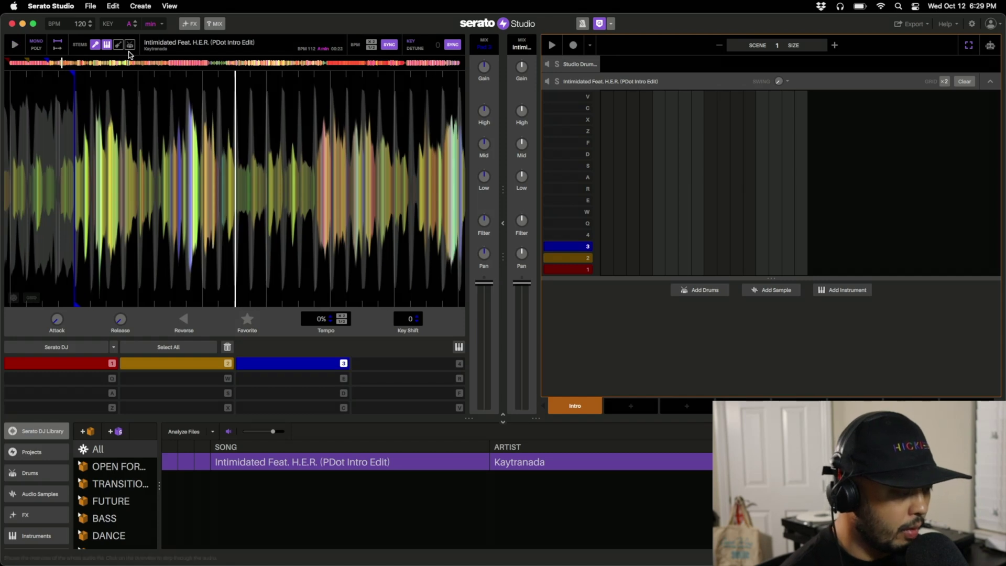
click(132, 47)
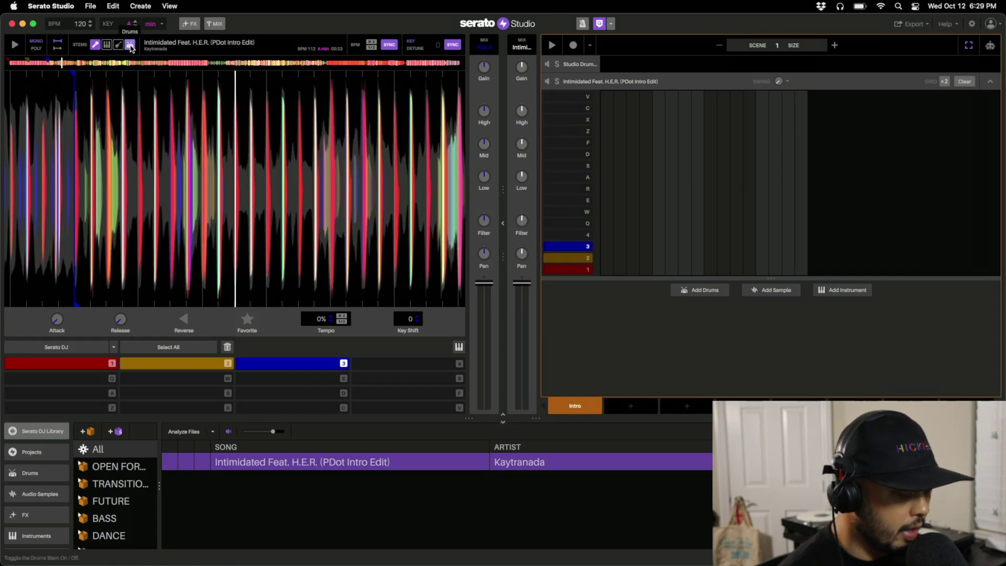
key(space)
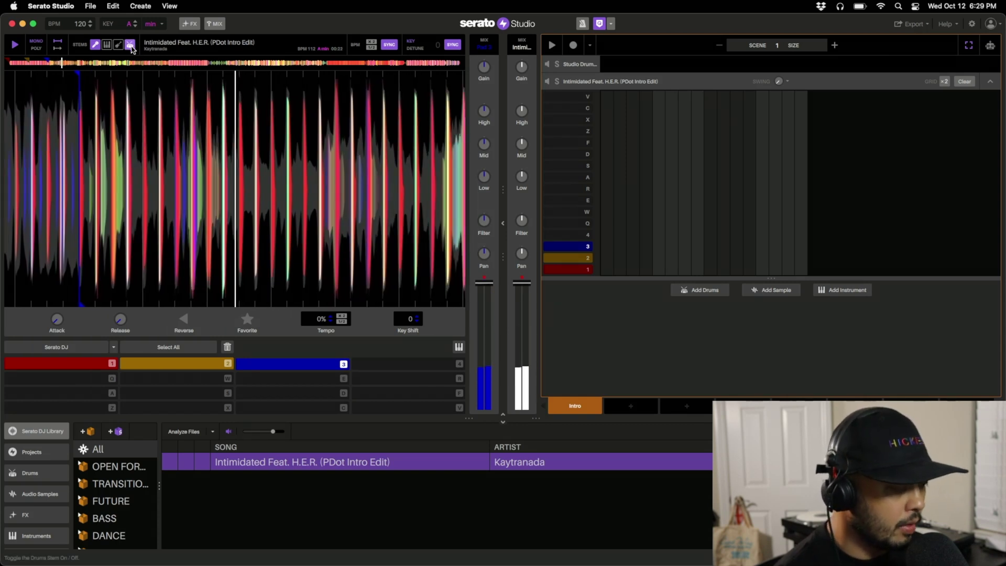
key(space)
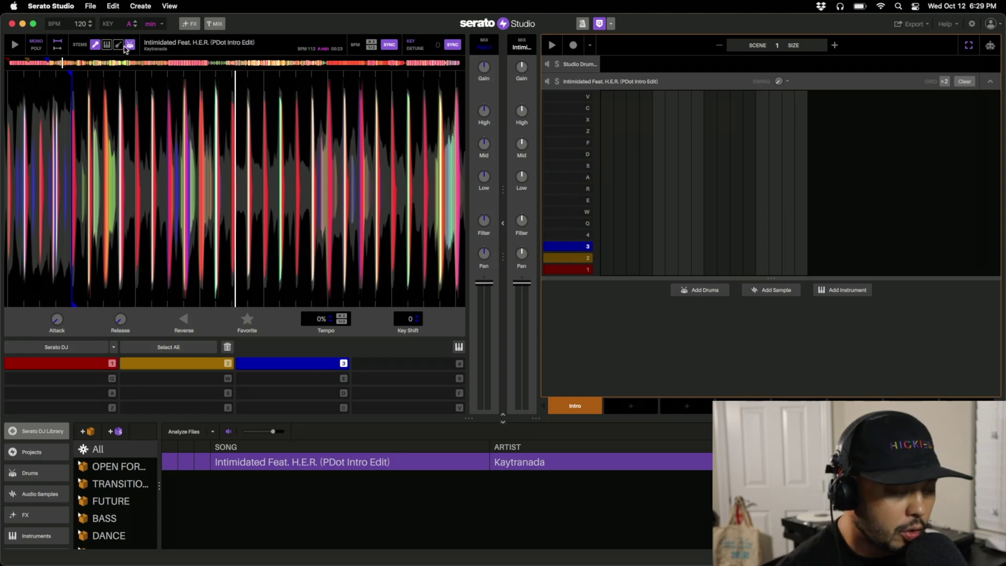
click(106, 44)
- Solo the melody stem by muting vocal, bass and drums, listen, then show the FX panel
click(95, 45)
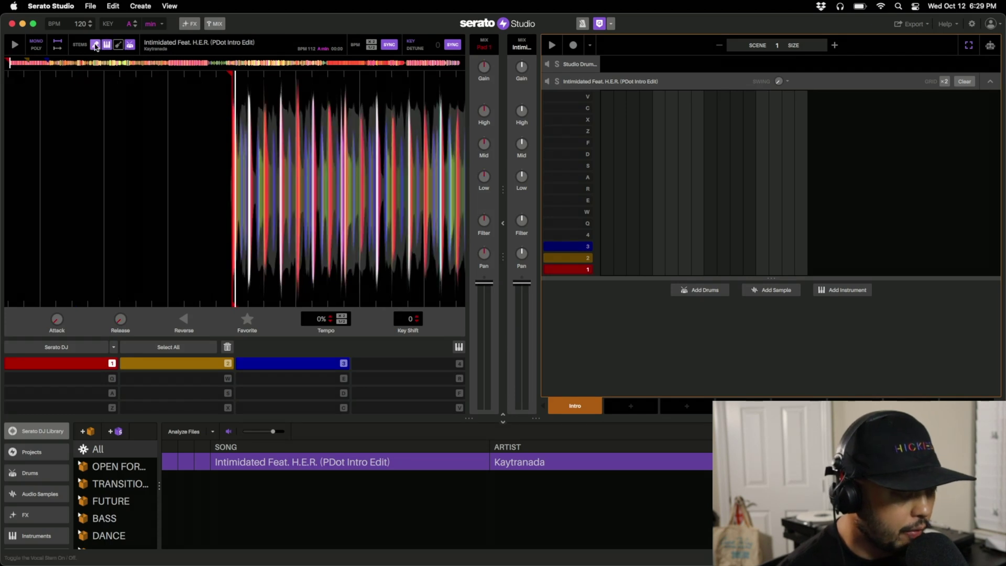
click(119, 44)
click(118, 44)
click(130, 44)
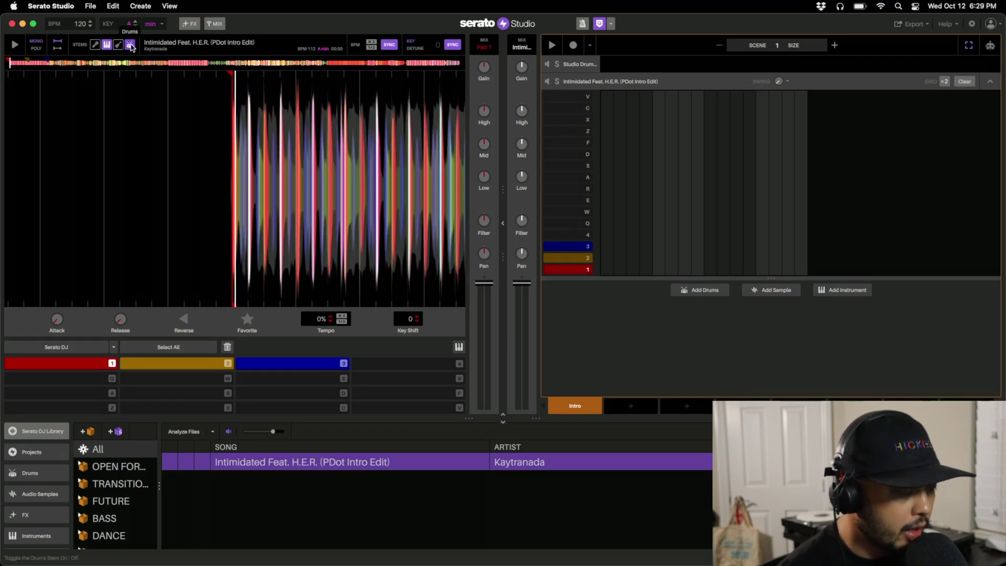
key(space)
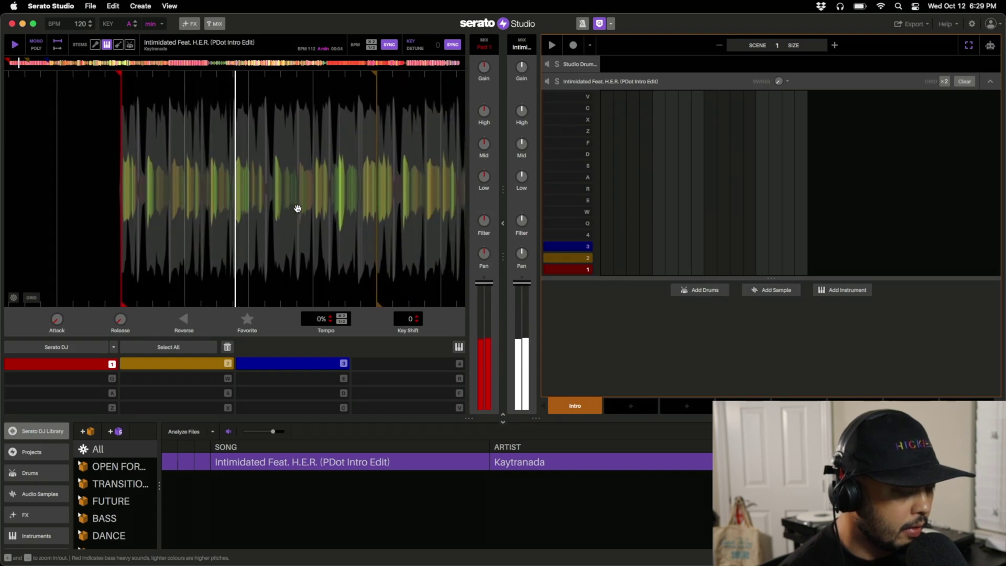
key(space)
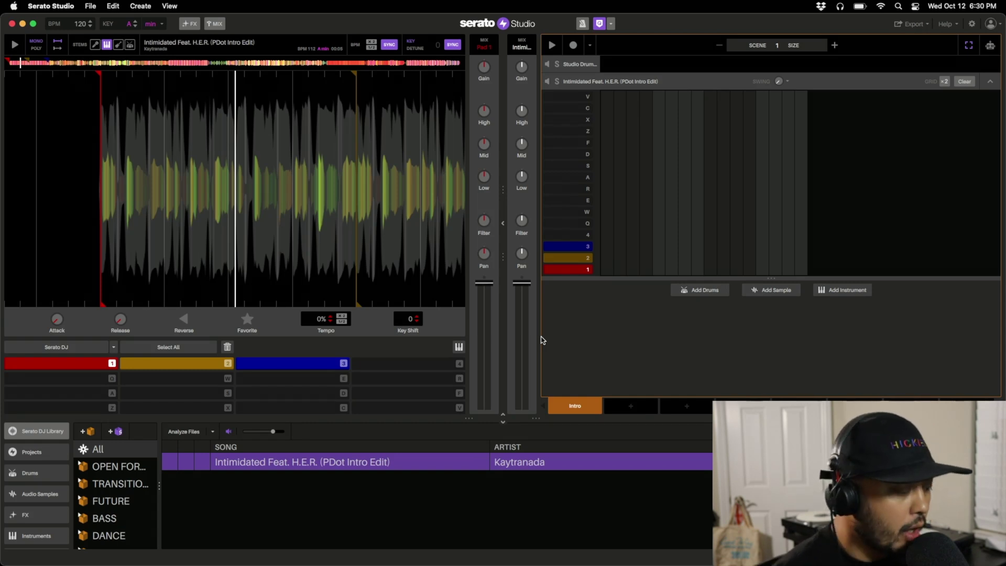
click(190, 23)
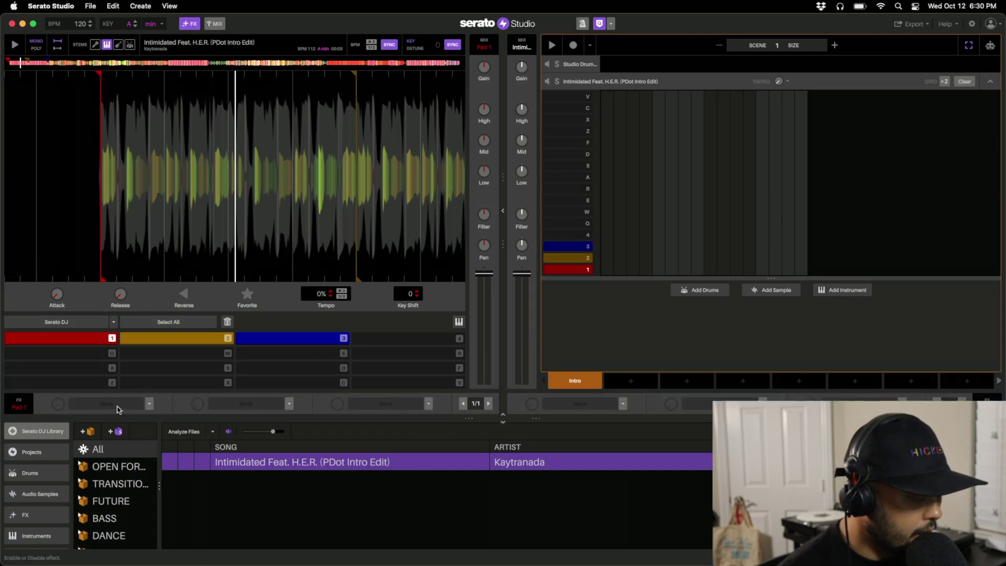
- Browse the library's Plugins > All Effects list of installed effects
scroll(37, 493, down, 2)
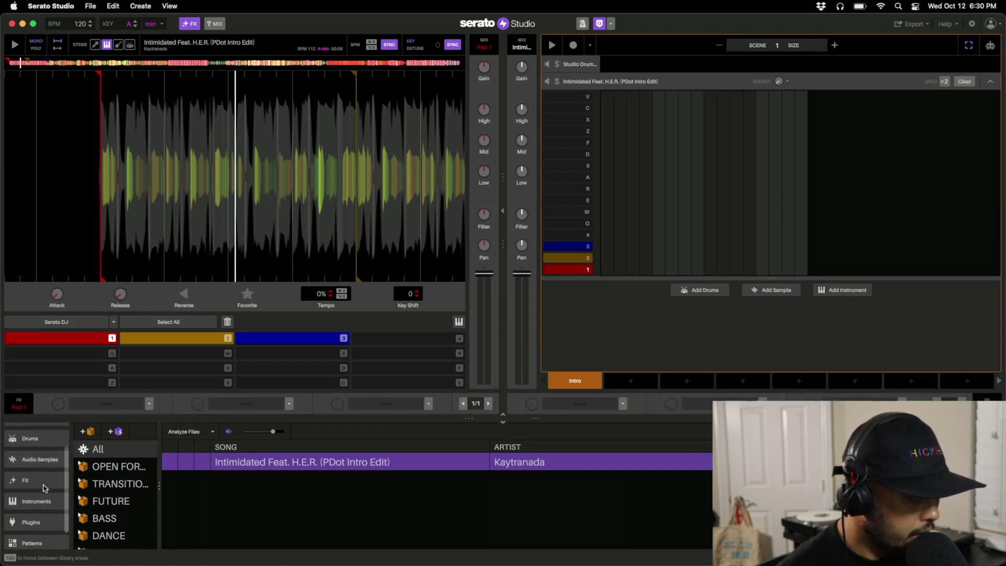
click(34, 521)
click(89, 483)
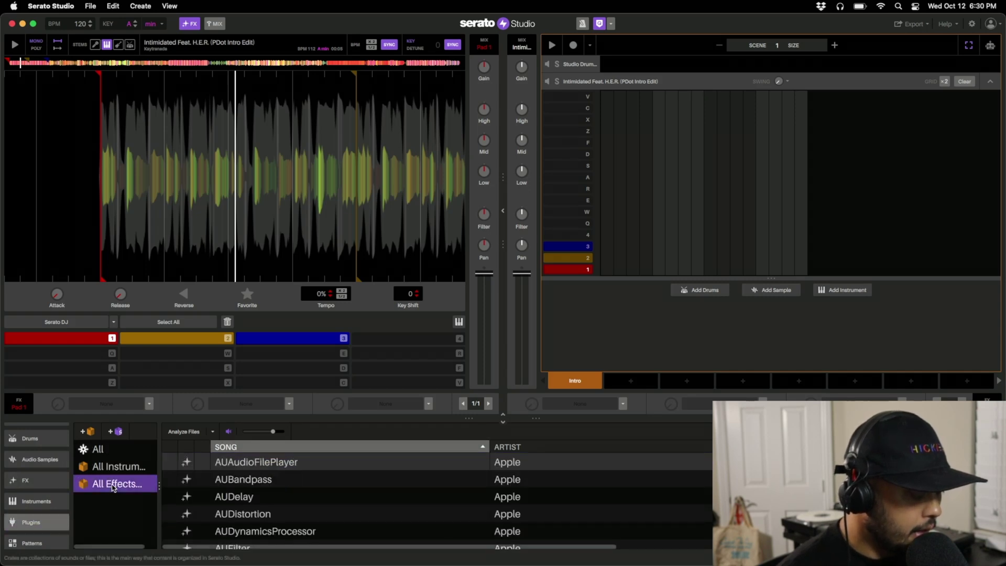
scroll(228, 504, down, 10)
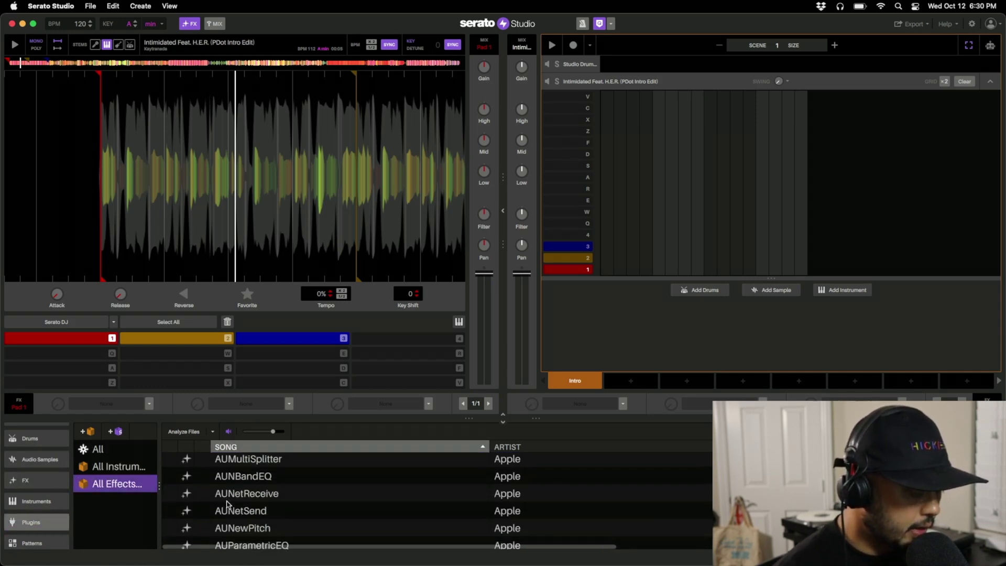
scroll(228, 504, down, 10)
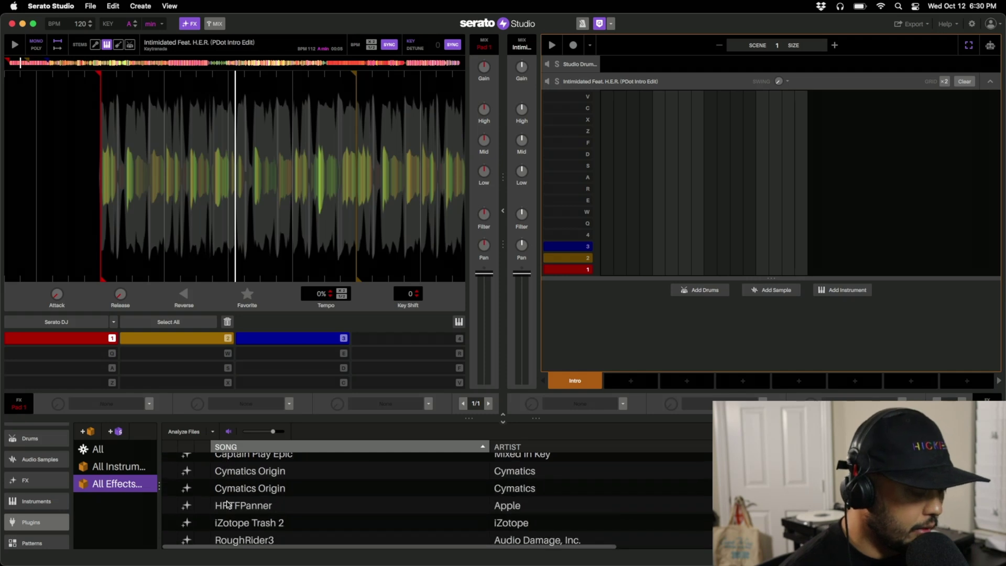
scroll(228, 504, down, 5)
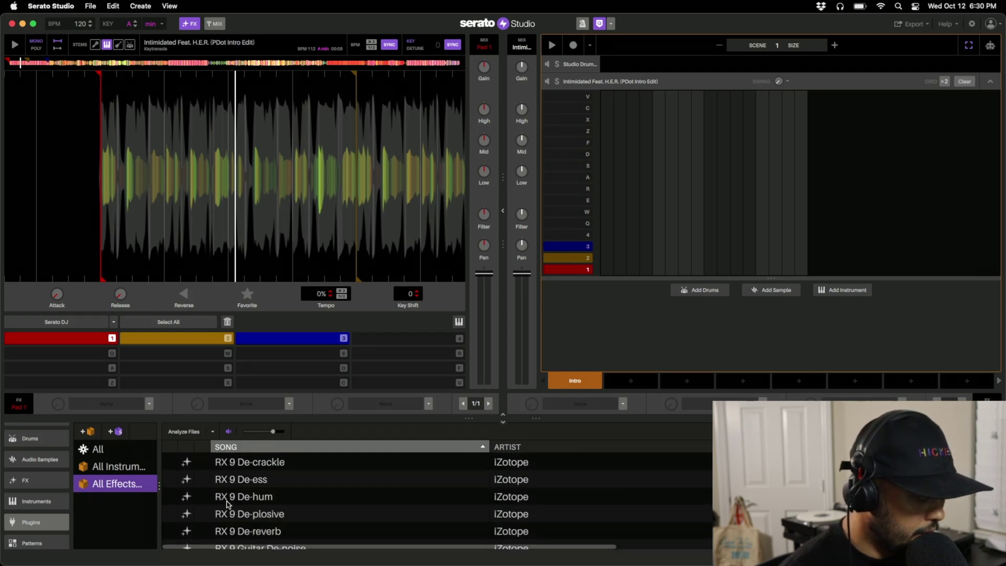
scroll(228, 504, down, 5)
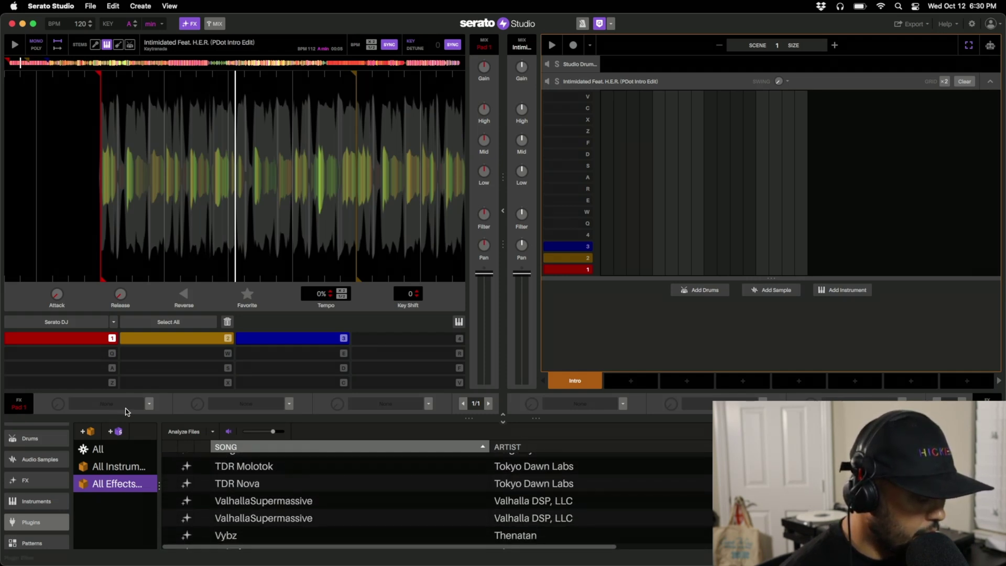
- Load EQ > LPF into FX slot 1
click(147, 406)
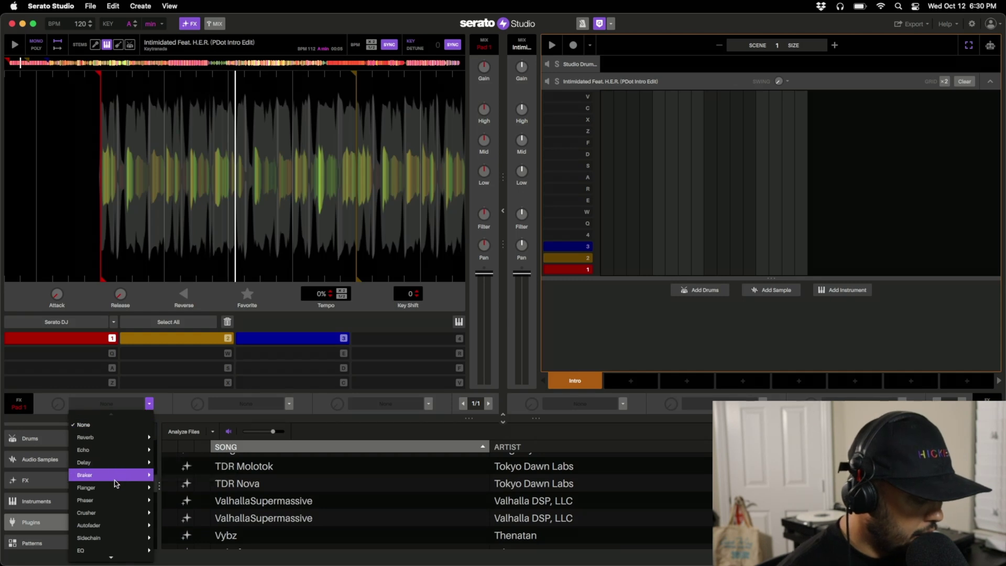
mouse_move(113, 548)
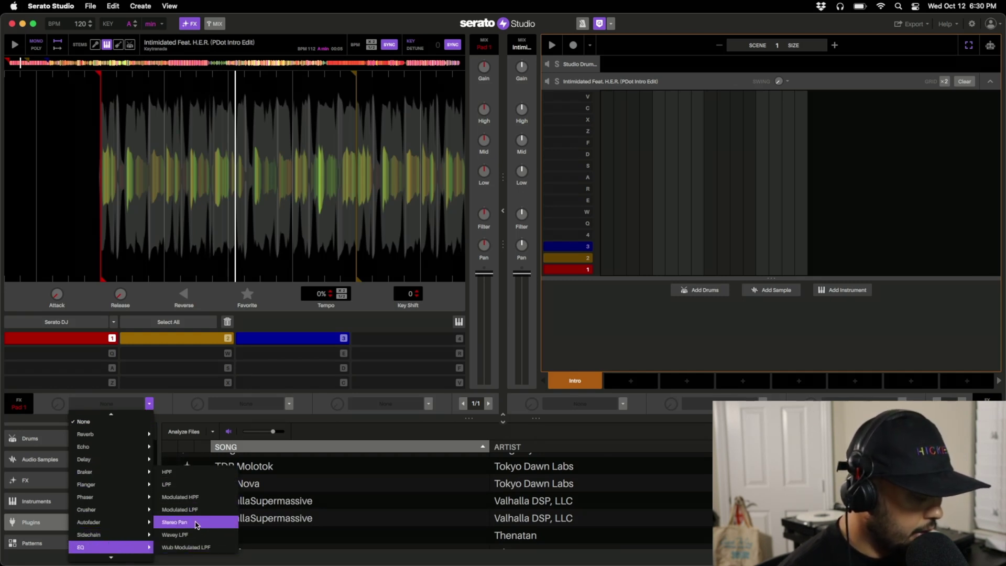
click(192, 484)
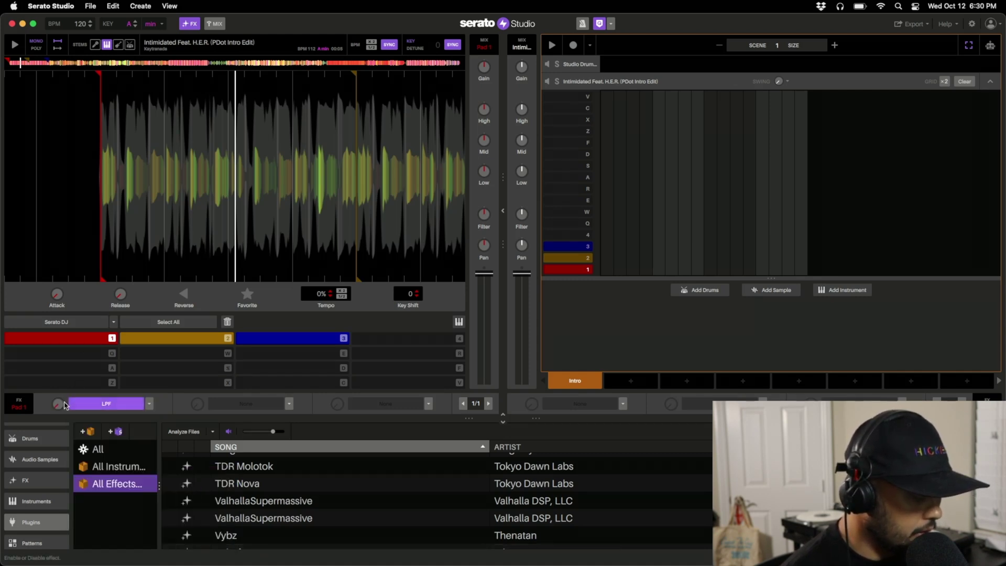
- Turn FX slot 1 to maximum, audition it, then swap LPF for HPF and play again
key(space)
drag(58, 405, 58, 367)
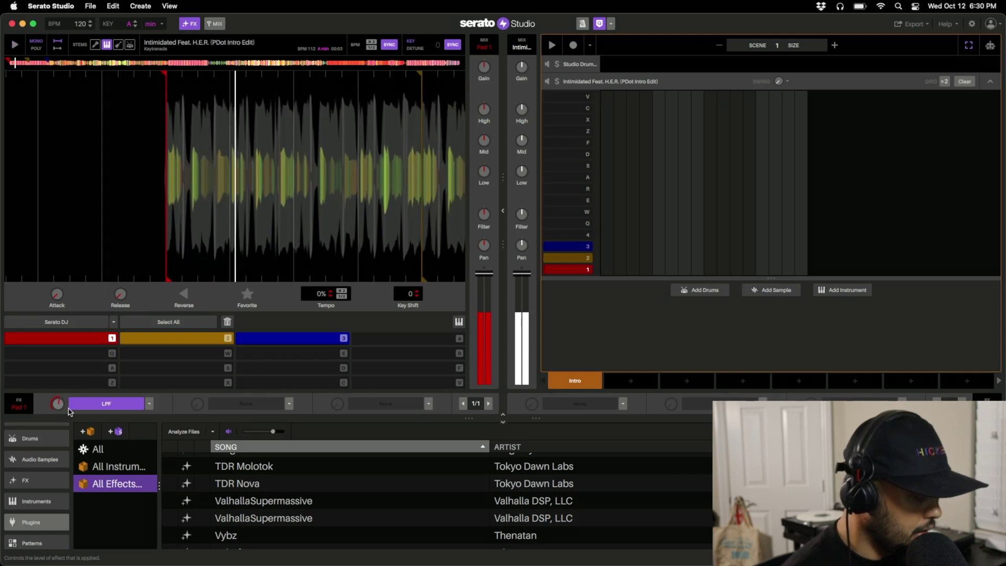
key(space)
click(150, 404)
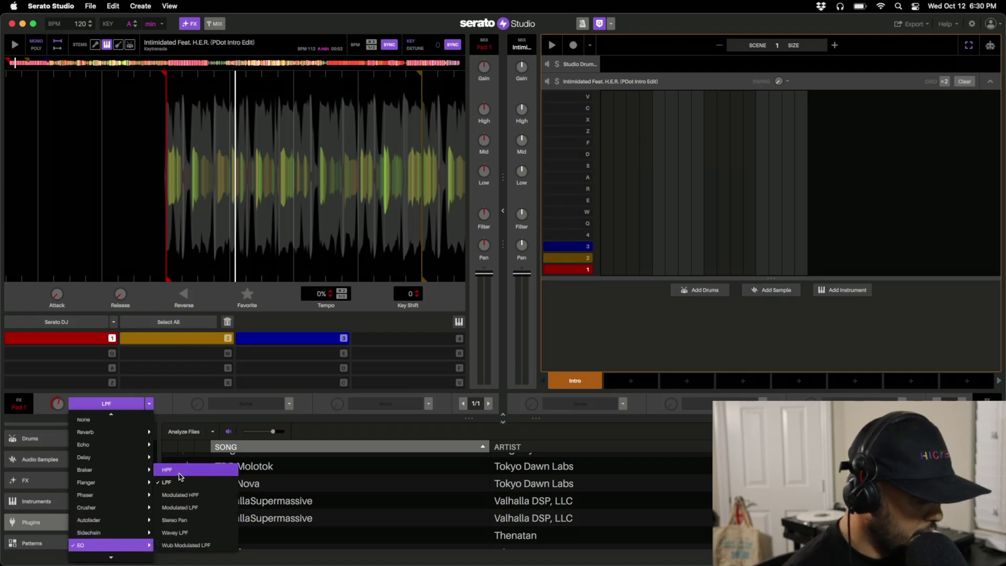
click(173, 470)
key(space)
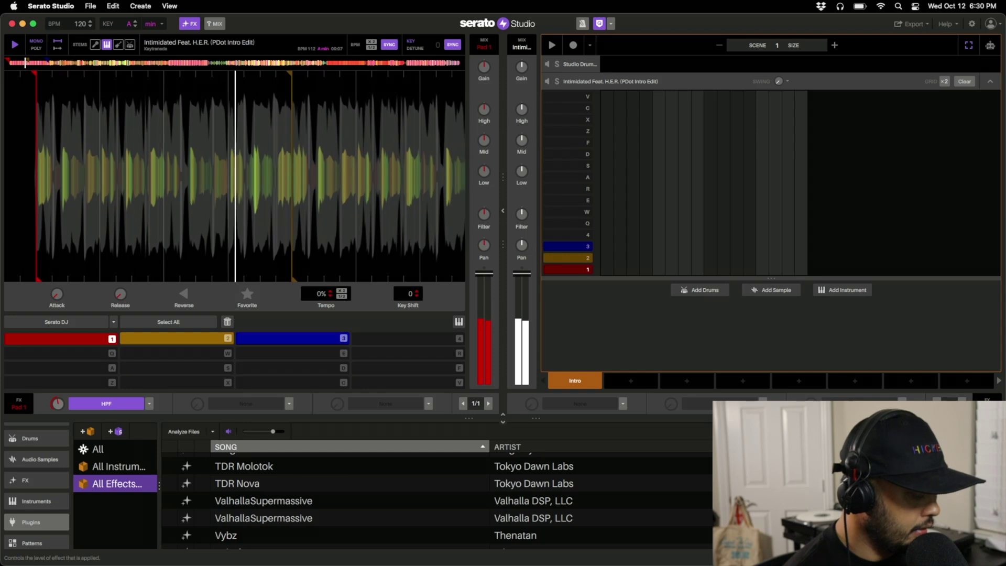
key(space)
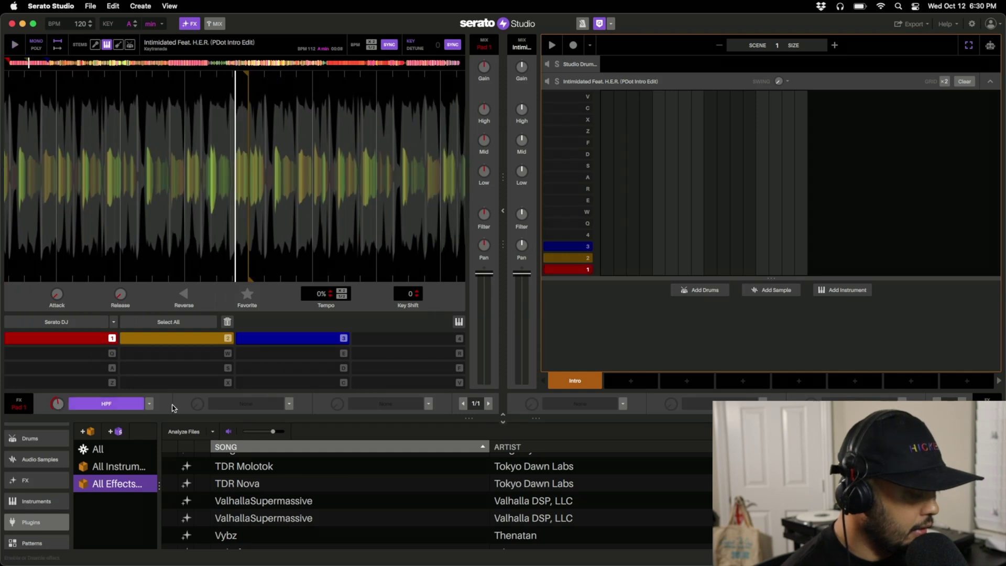
- Load Reverb > Delayed Reverb into FX slot 2
click(289, 404)
mouse_move(264, 446)
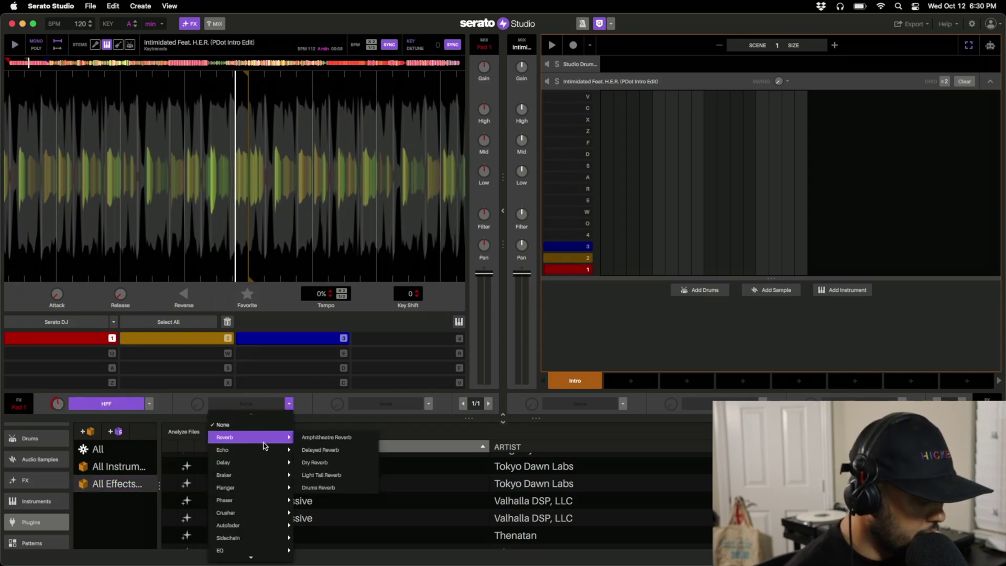
scroll(250, 488, down, 2)
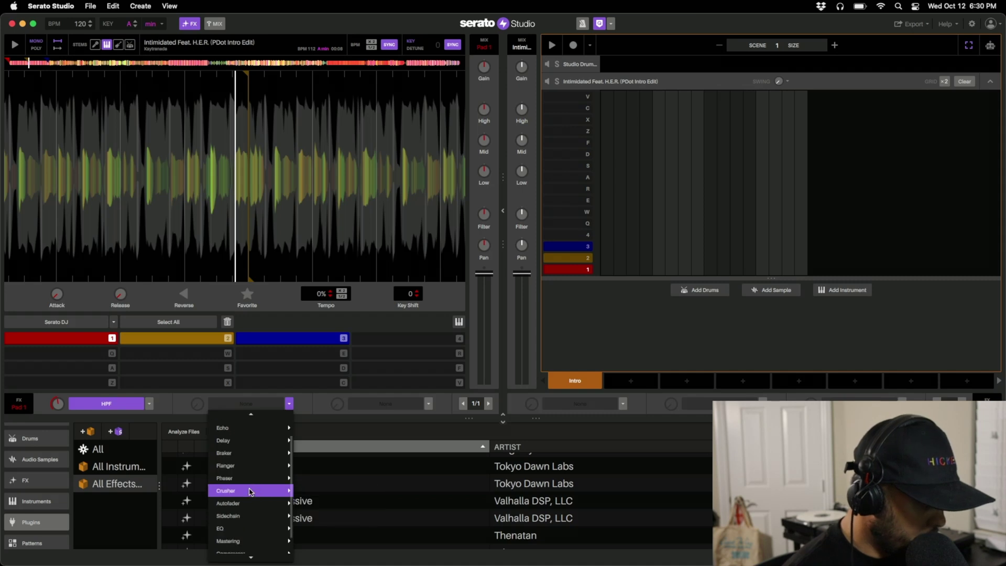
scroll(251, 471, up, 2)
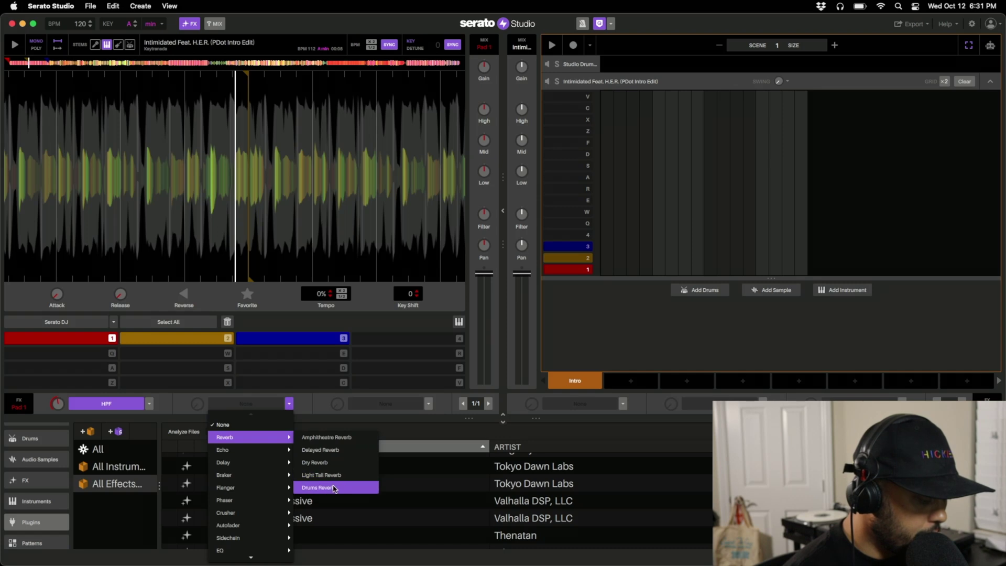
click(350, 450)
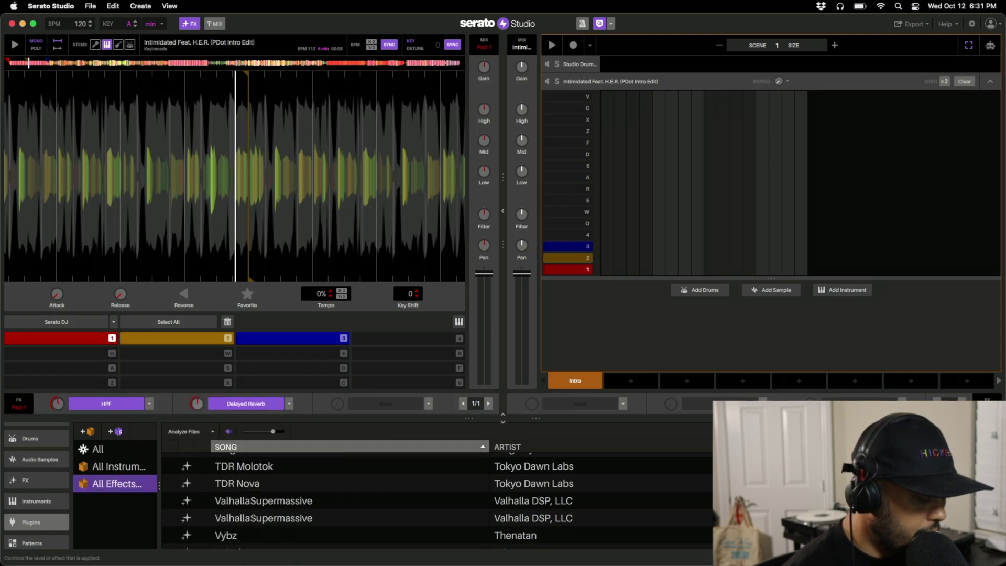
- Play from cue 1, then switch off both the Delayed Reverb and HPF effects
key(1)
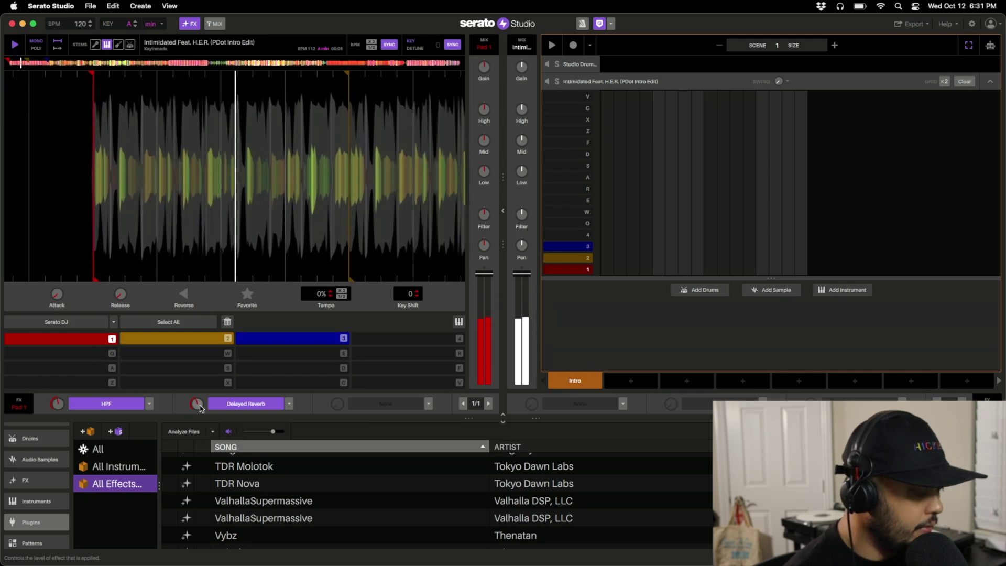
click(246, 403)
click(99, 405)
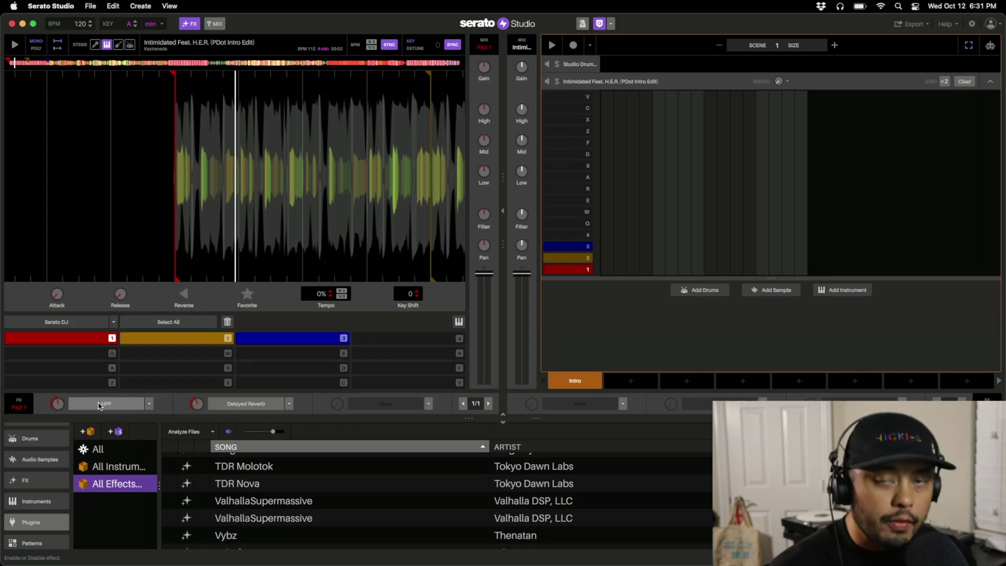
scroll(316, 534, down, 2)
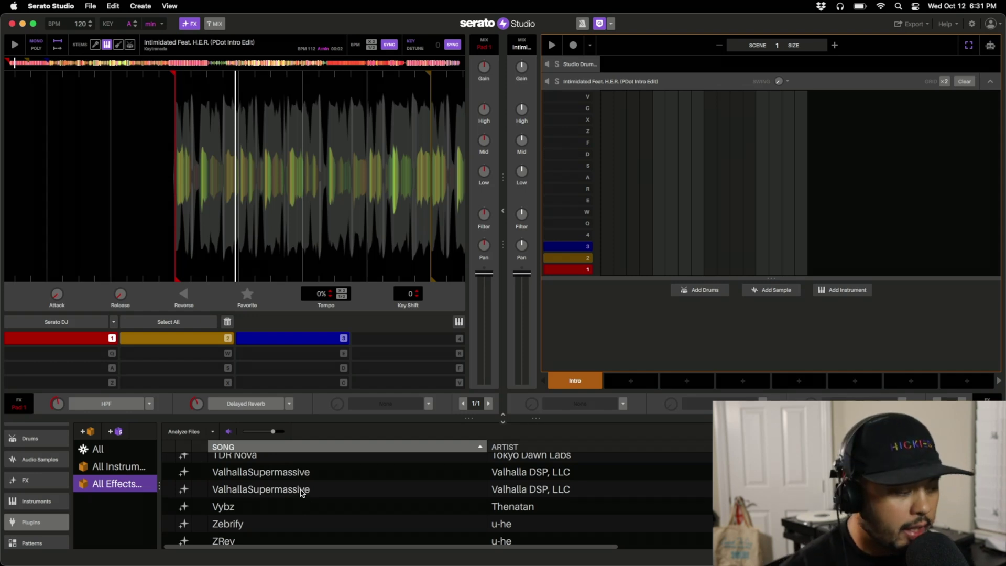
- Turn all the stems back on, then mute the Vocal stem
click(120, 49)
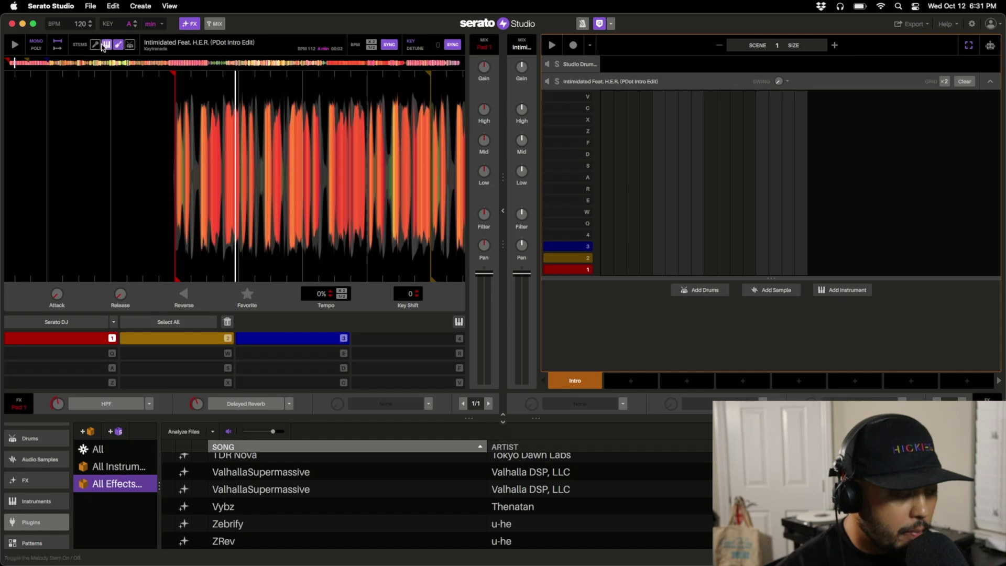
click(105, 49)
click(95, 45)
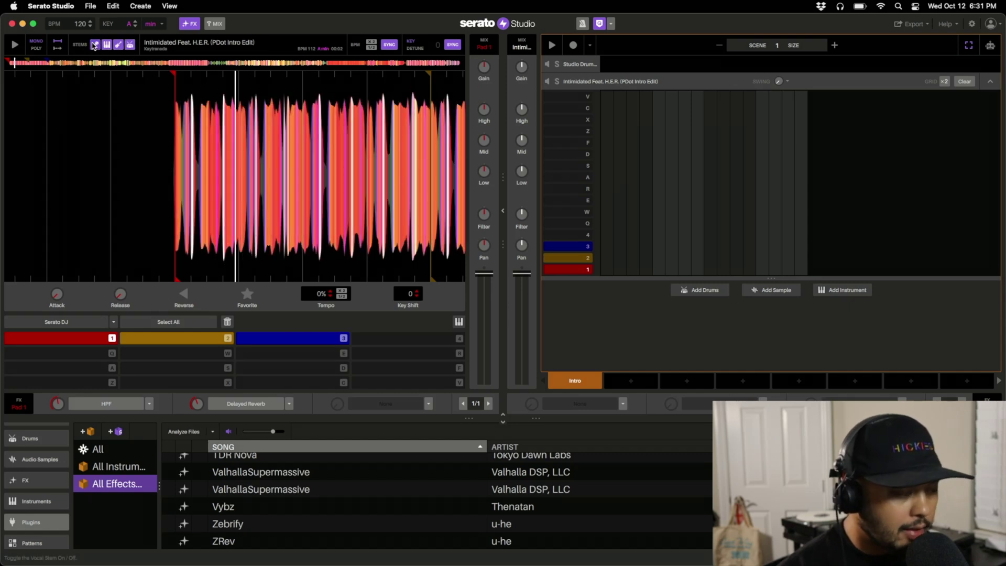